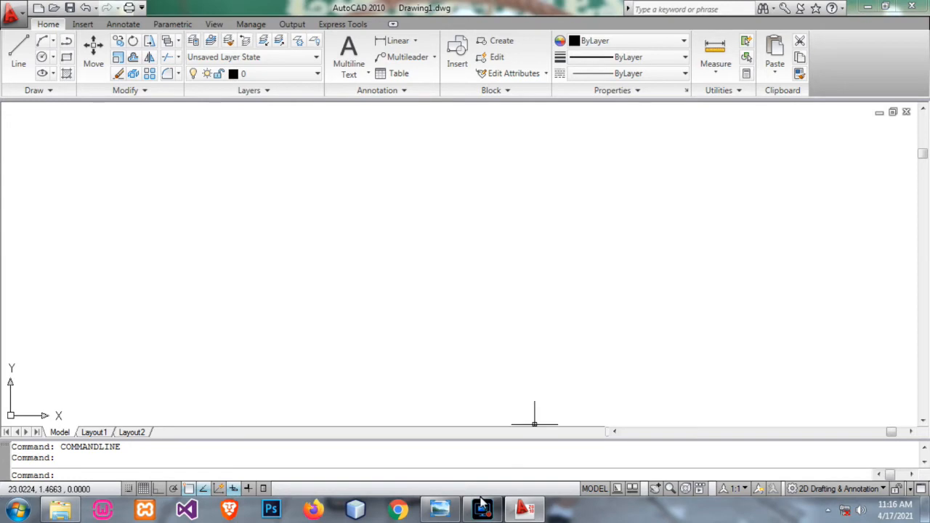
- Check the dimensioned reference drawing in the photo viewer, return to AutoCAD, and set the lower-left corner of the model space limits to 0,0
left_click(439, 509)
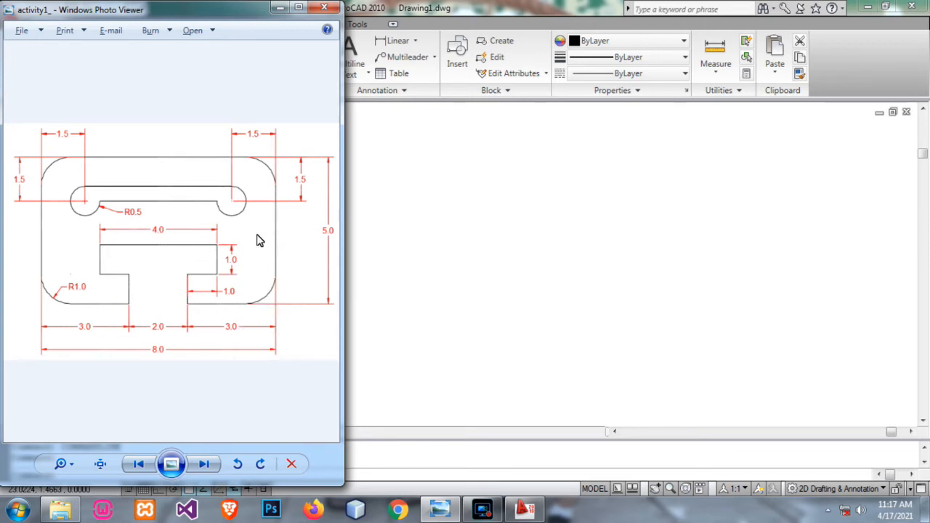
left_click(521, 236)
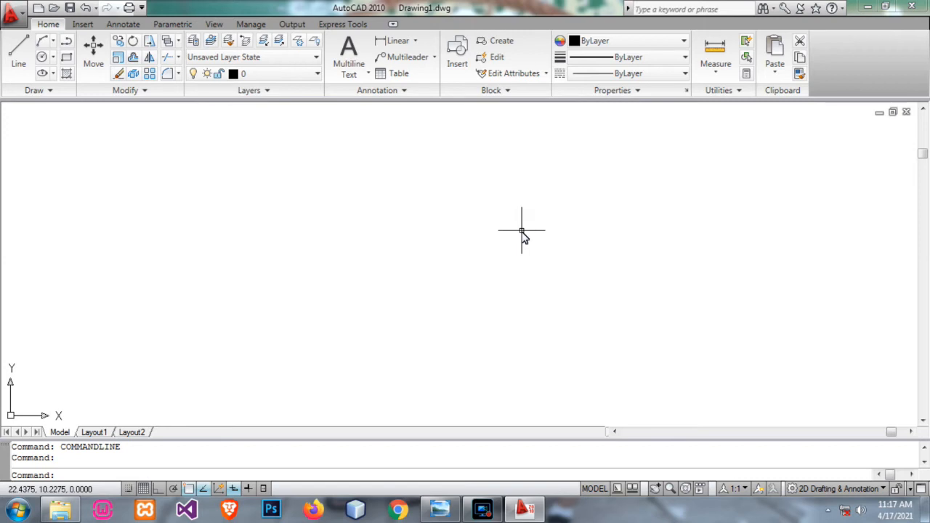
type("LIMITS")
key("Return")
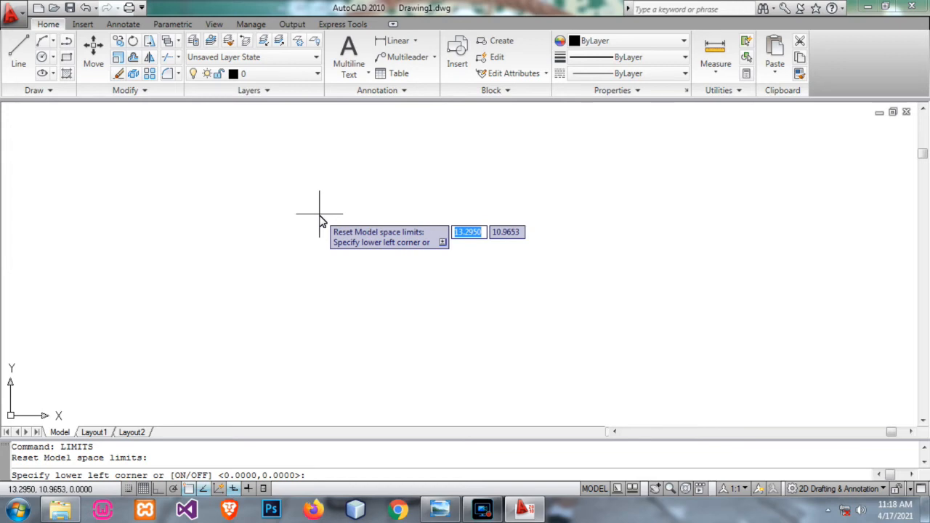
type("0")
key("Tab")
type("0")
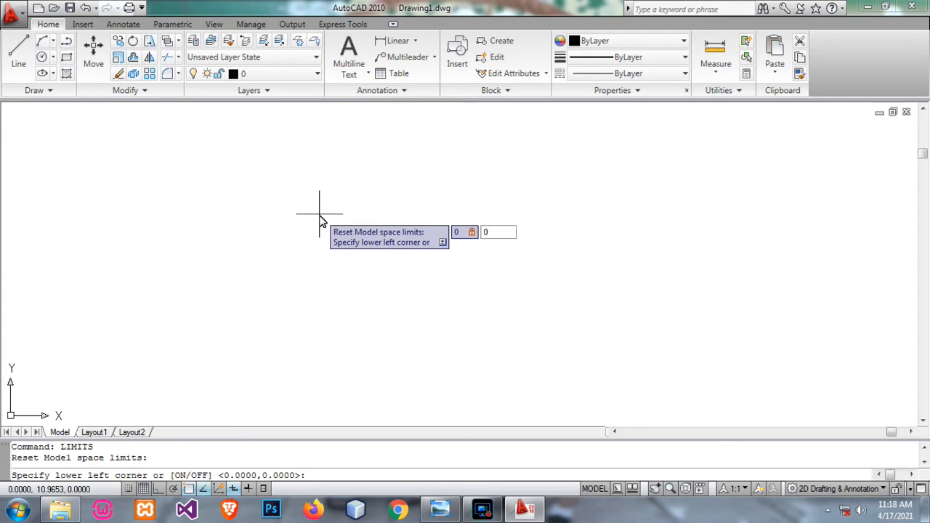
key("Return")
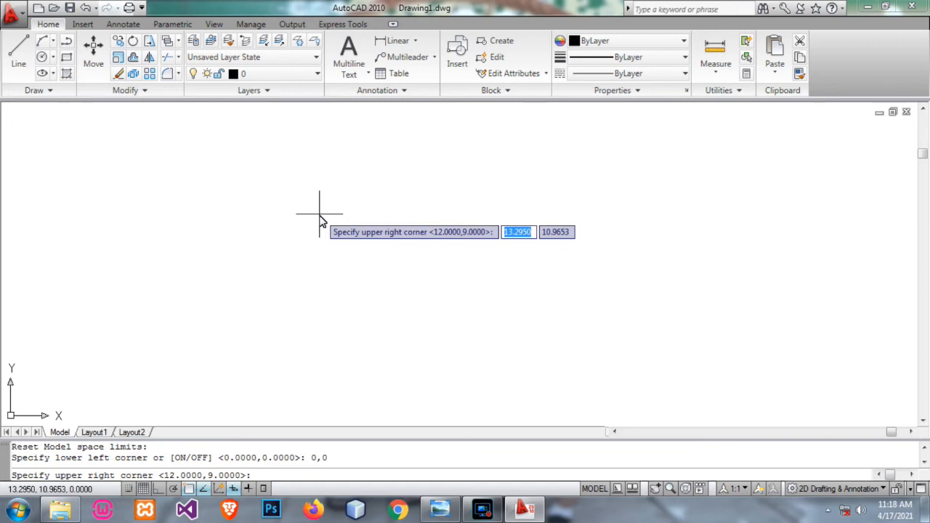
- Recheck the reference drawing's overall size and set the upper-right corner of the model space limits to 15,12
left_click(440, 509)
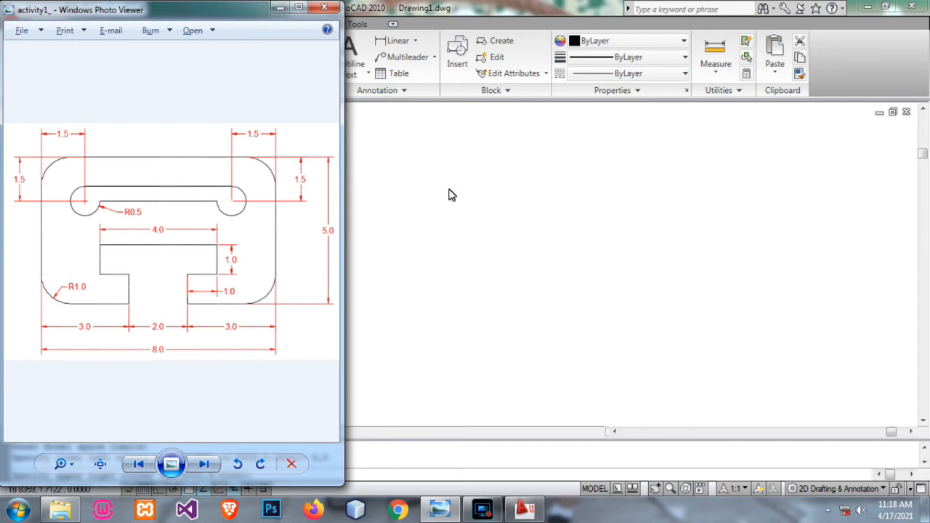
left_click(465, 241)
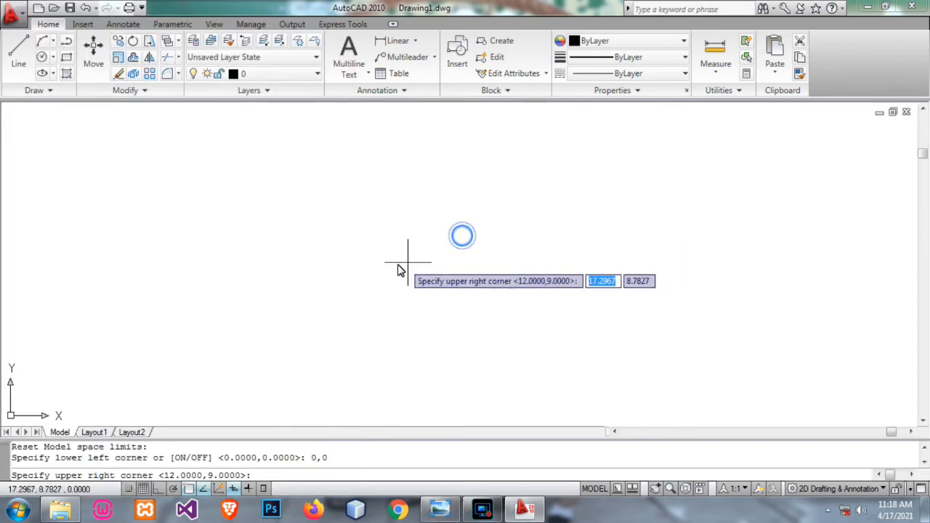
type("15")
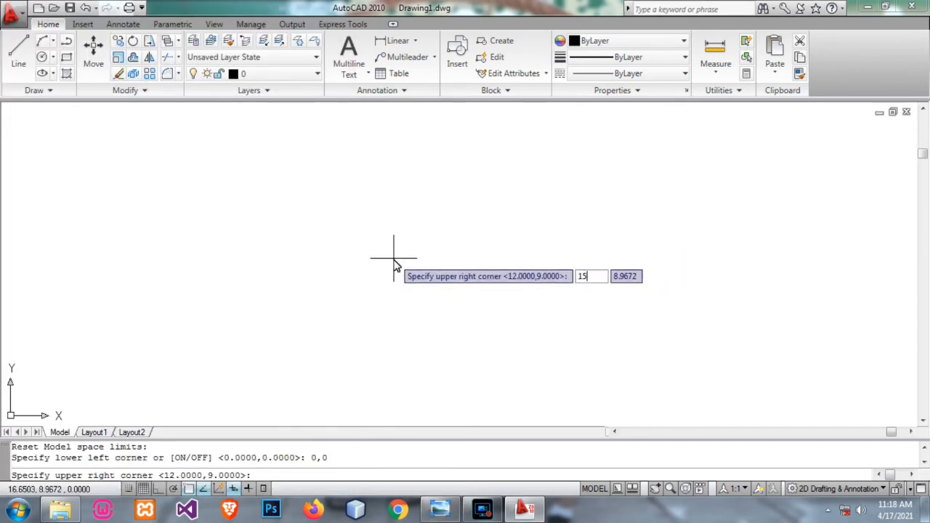
key("Tab")
type("1")
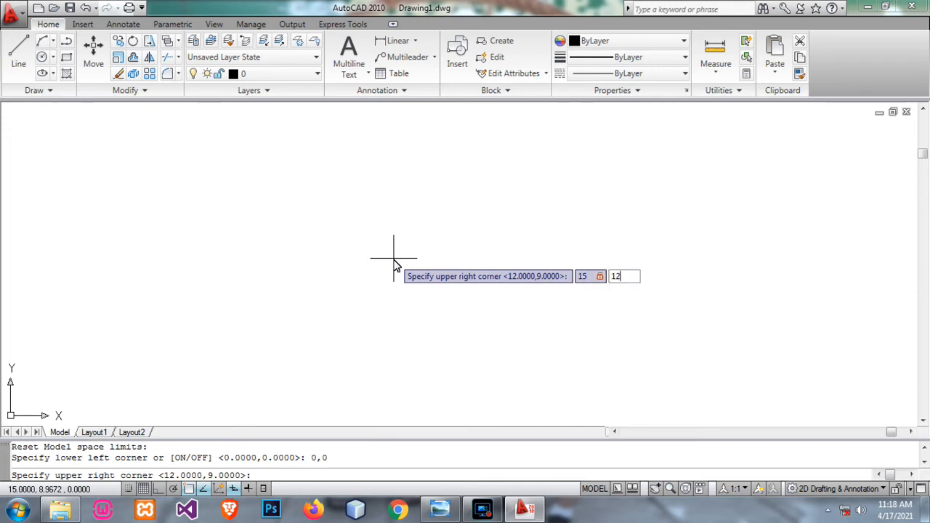
key("Return")
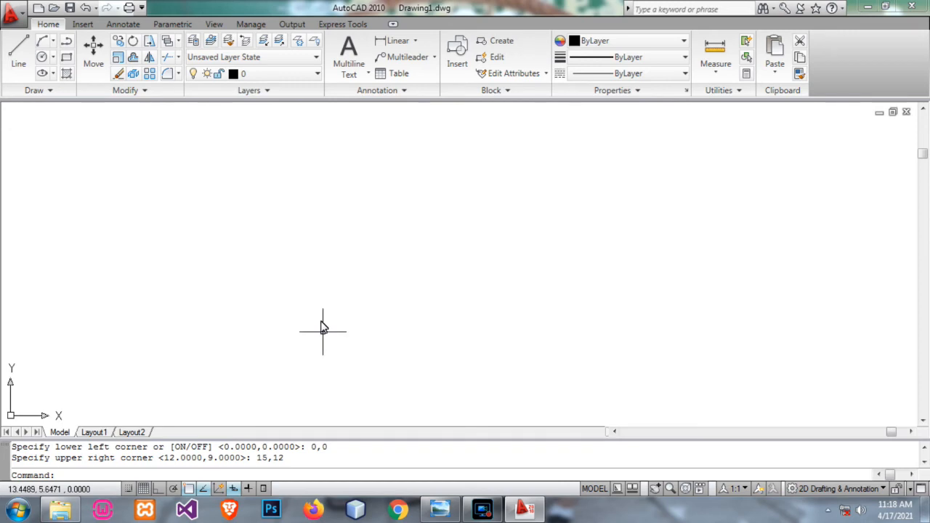
- Turn Ortho on and draw a 15-unit horizontal line to the right from the origin 0,0
mouse_move(159, 375)
middle_mouse_down()
mouse_move(301, 260)
mouse_move(492, 249)
mouse_move(382, 346)
mouse_move(407, 311)
mouse_move(397, 271)
mouse_move(376, 303)
mouse_move(492, 249)
mouse_move(477, 272)
middle_mouse_up()
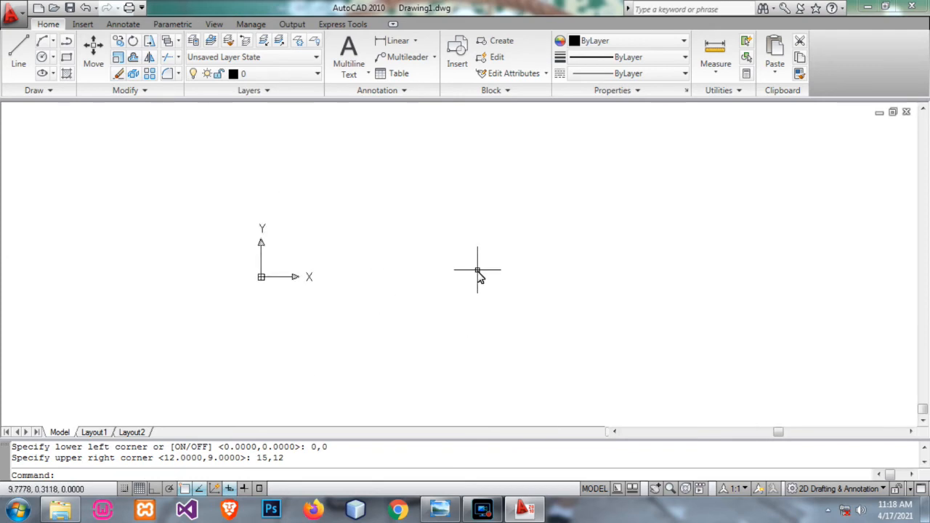
type("L")
key("Return")
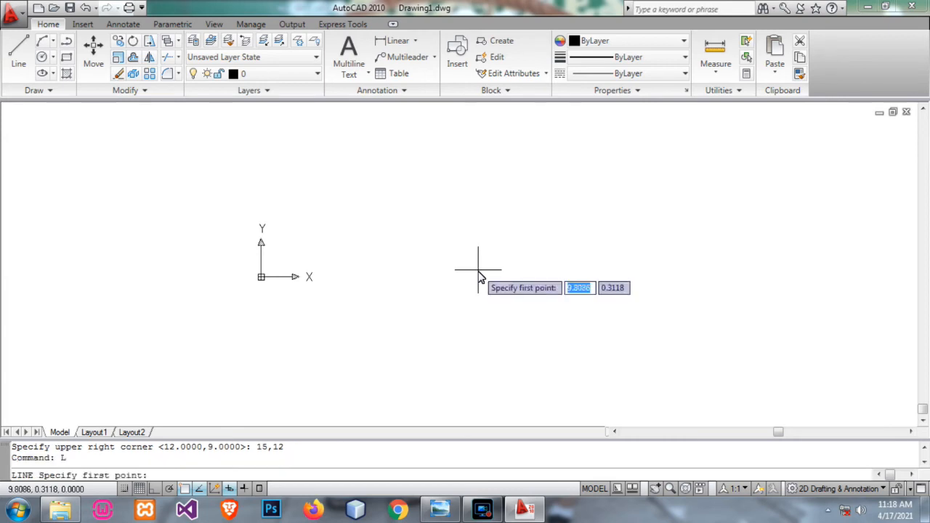
key("F8")
type("0,0")
key("Return")
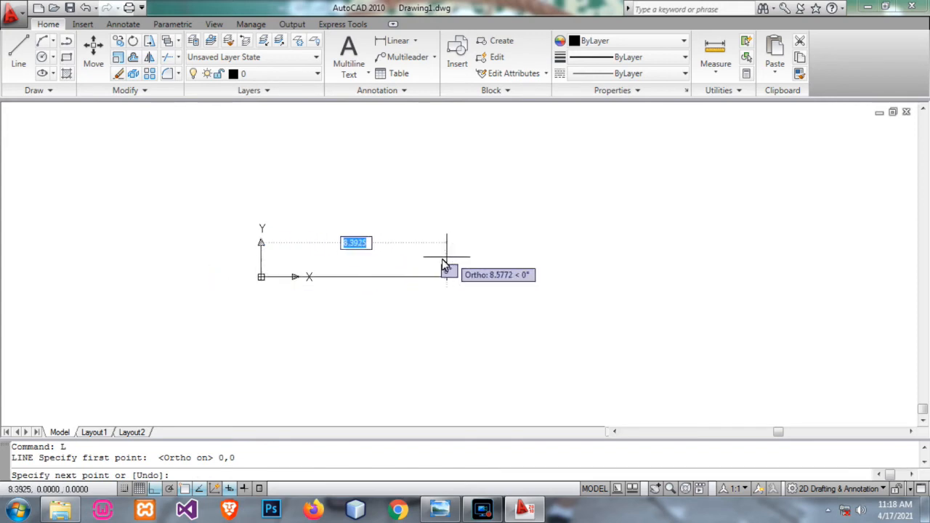
type("15")
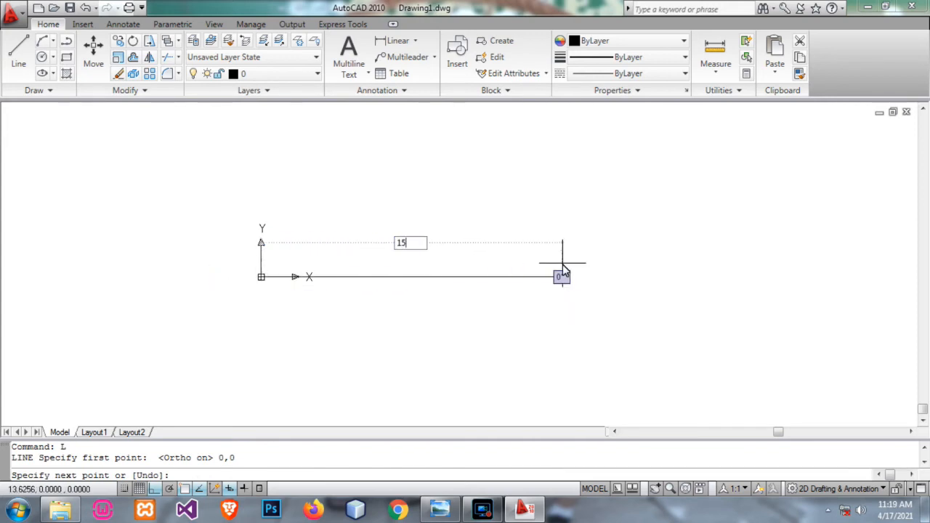
key("Return")
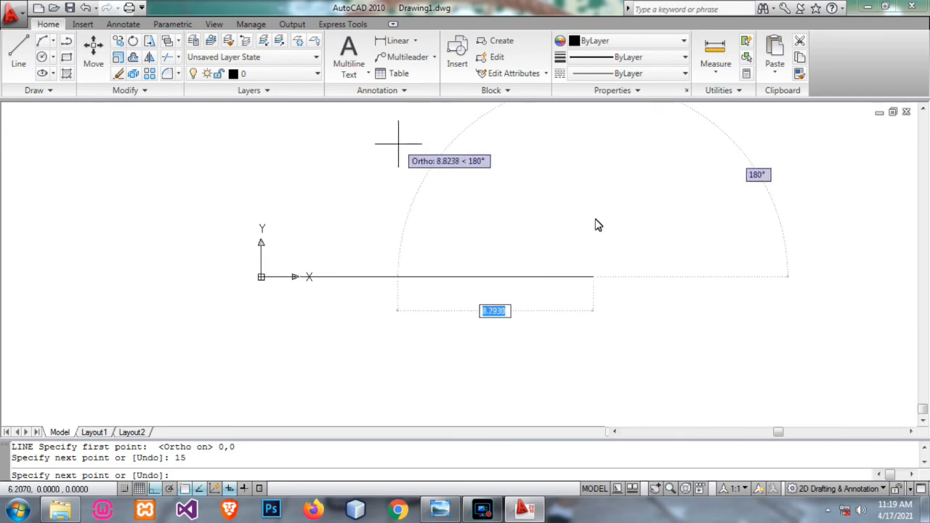
- Complete the limits rectangle with lines 12 units up, 15 units left and 12 units back down to the origin
scroll(597, 209, "down", 3)
type("12")
key("Return")
type("15")
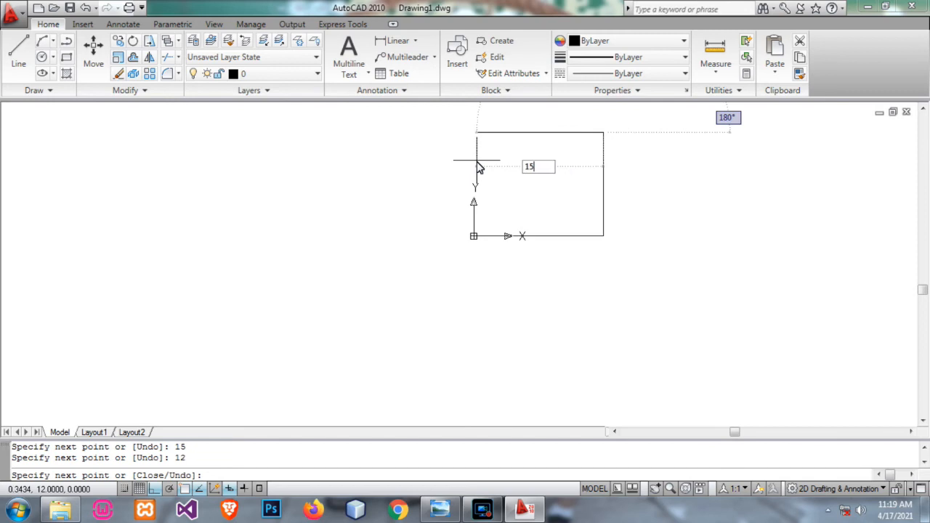
key("Return")
type("12")
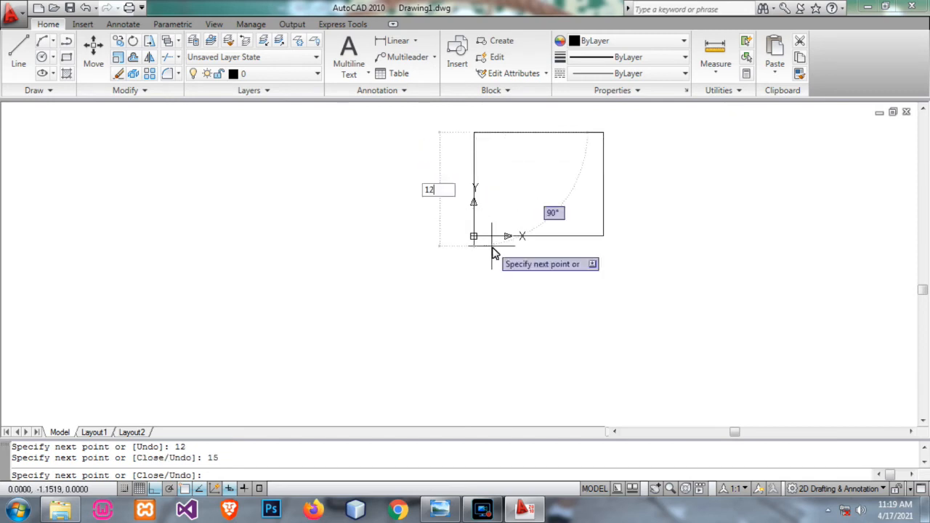
key("Return")
key("Escape")
- Draw a test line from inside the rectangle out past its right edge, adding orthogonal vertical segments outside it
mouse_move(668, 214)
middle_mouse_down()
mouse_move(617, 280)
mouse_move(593, 276)
mouse_move(632, 297)
middle_mouse_up()
scroll(571, 286, "up", 2)
scroll(571, 287, "up", 2)
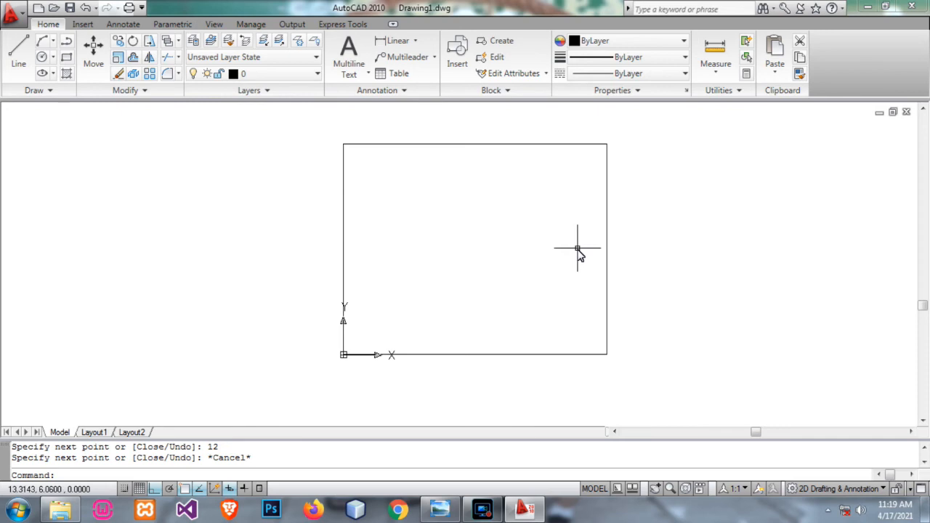
middle_click_drag(695, 250, 664, 270)
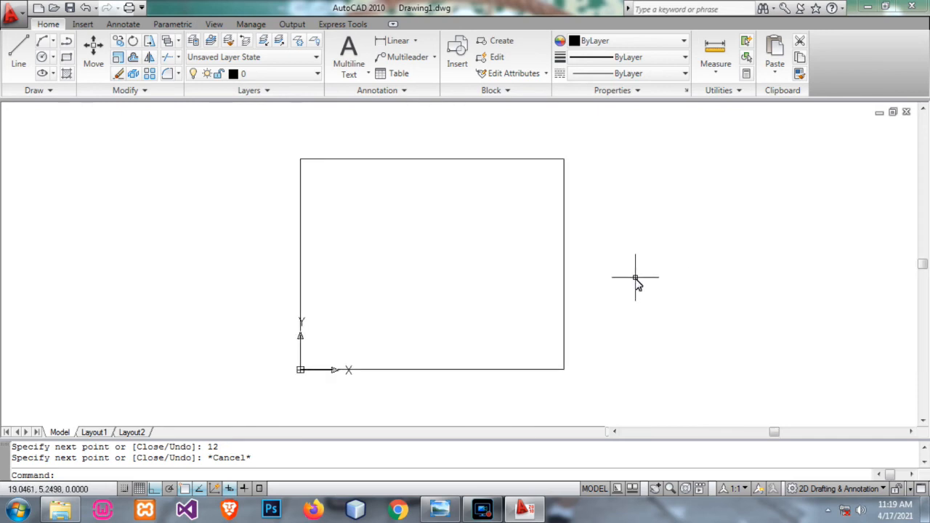
type("L")
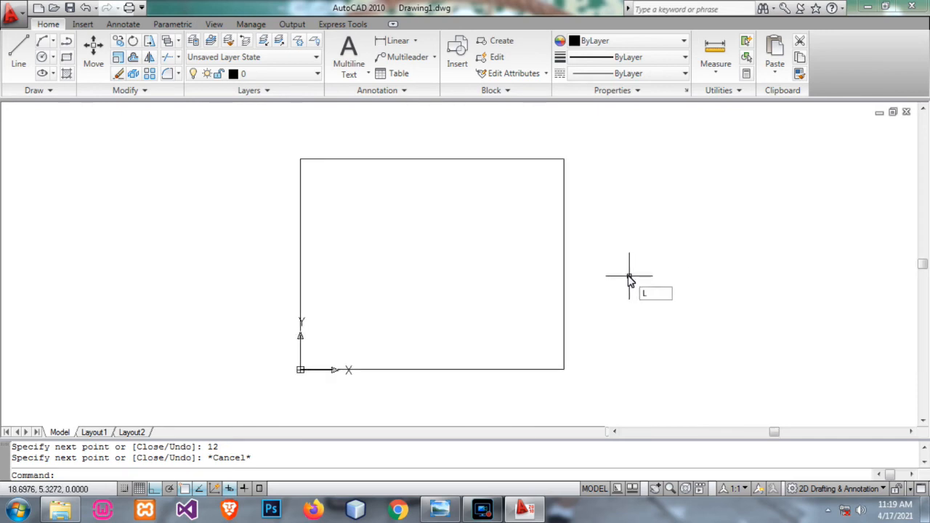
key("Return")
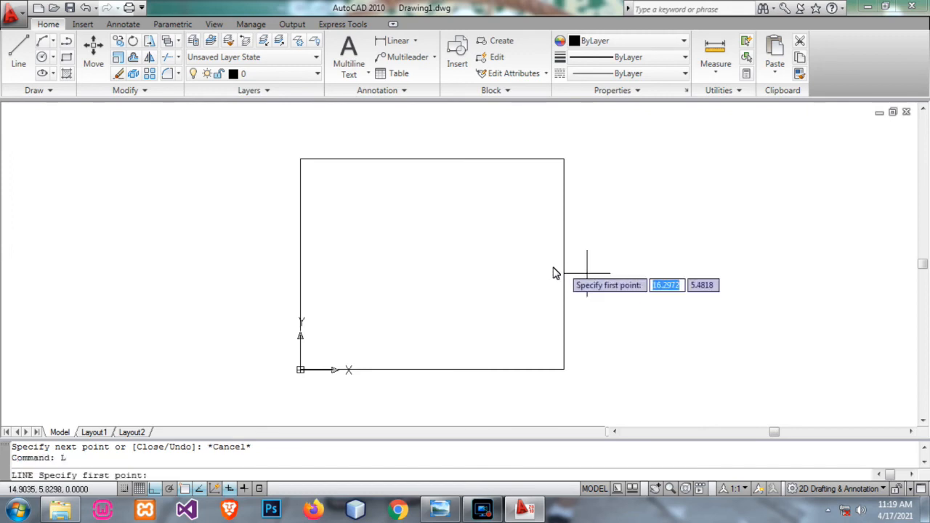
left_click(499, 230)
left_click(667, 231)
left_click(637, 292)
left_click(635, 186)
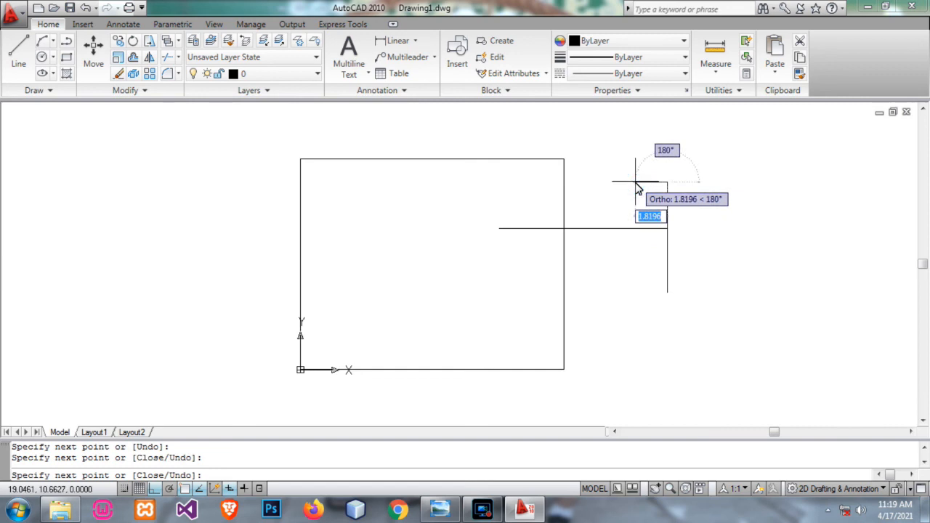
- Turn Ortho off and continue the test line with six slanted segments outside the rectangle, ending the Line command
key("F8")
left_click(743, 256)
left_click(644, 306)
left_click(628, 194)
left_click(720, 164)
left_click(822, 289)
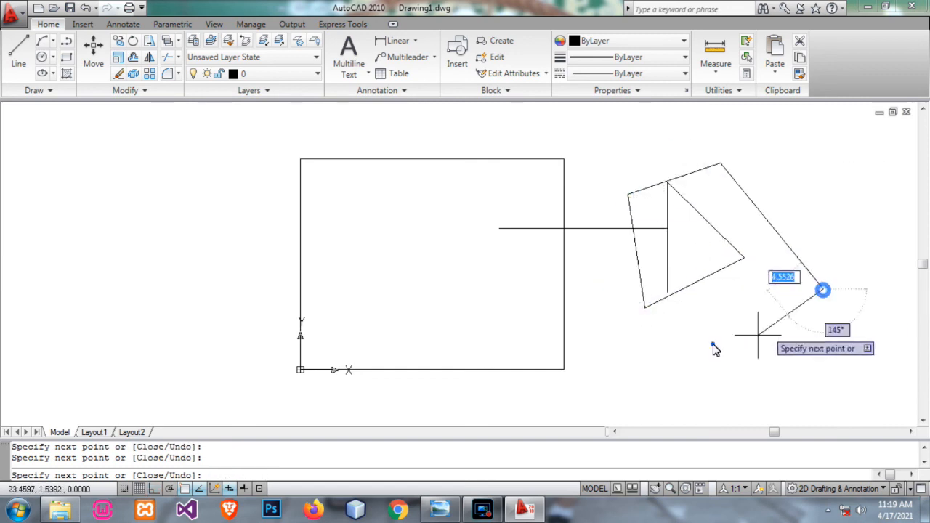
left_click(714, 341)
key("Escape")
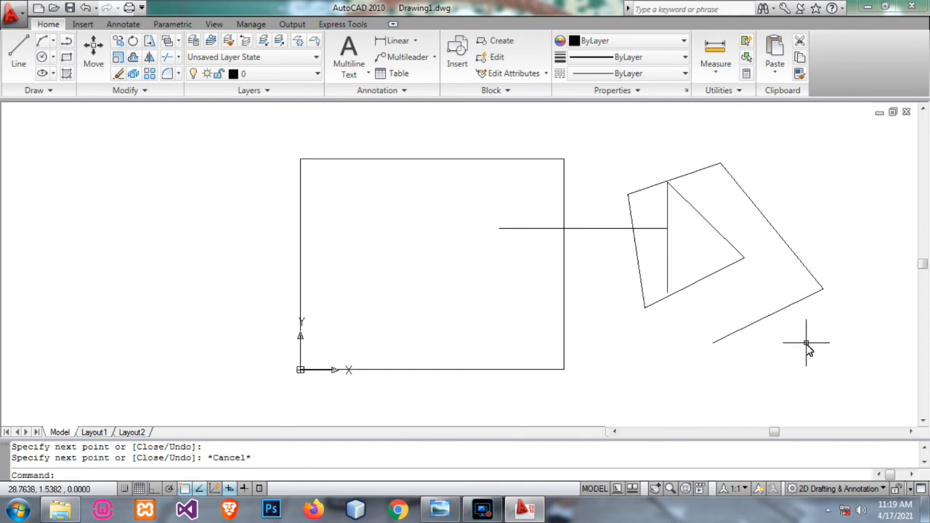
- Erase all the test lines that were drawn across and outside the rectangle's right edge
left_click(834, 364)
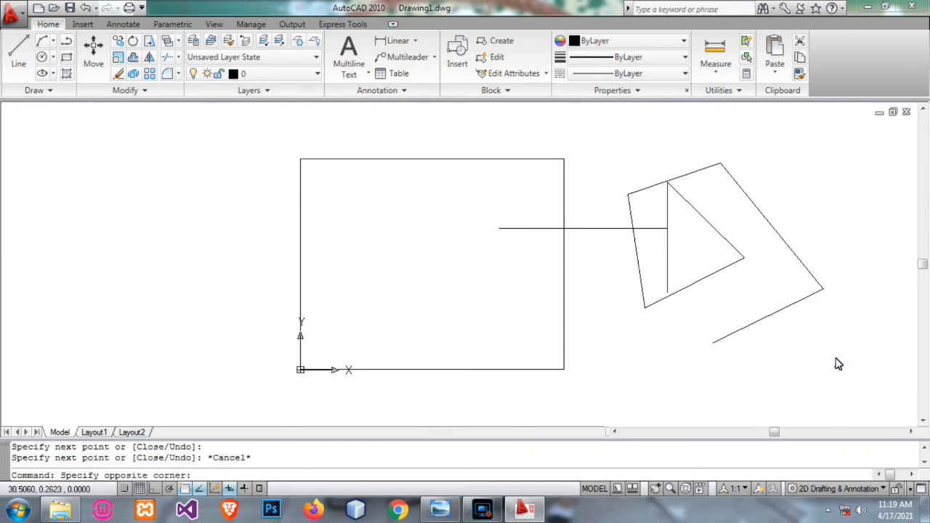
left_click(615, 156)
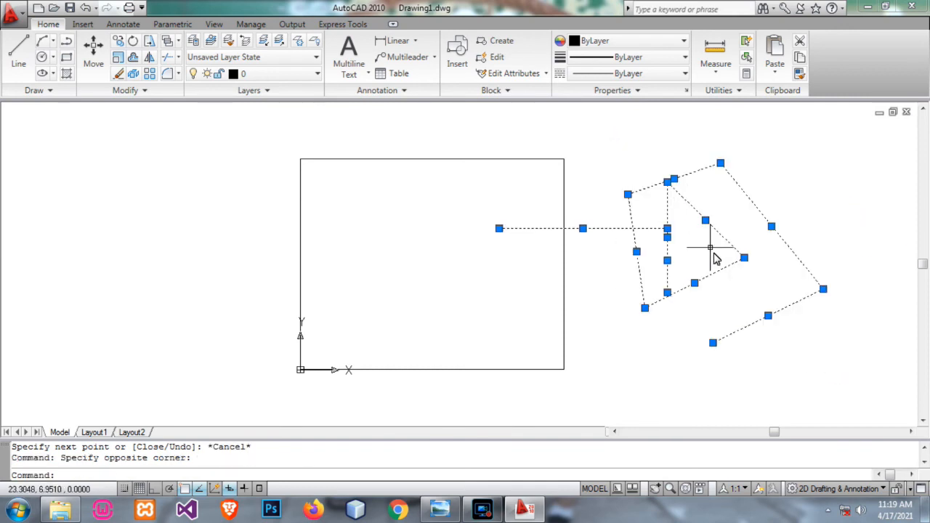
key("Delete")
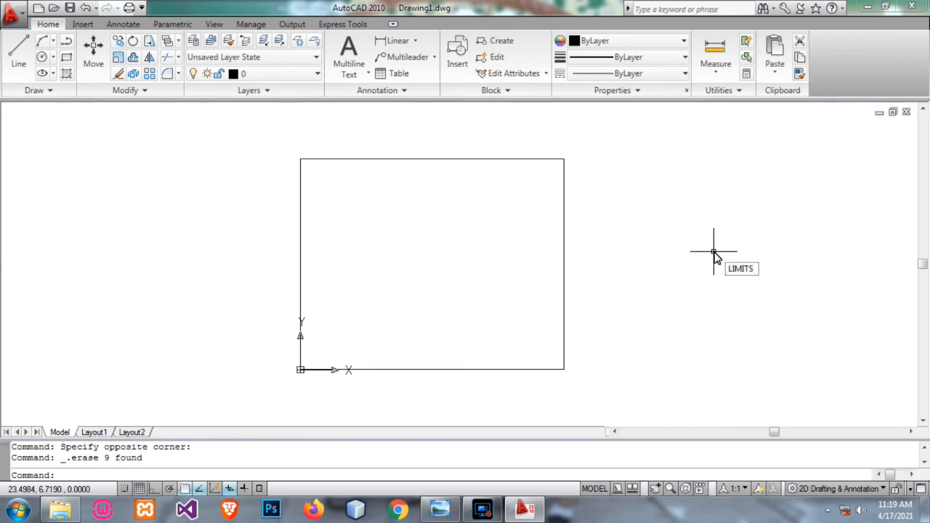
- Turn limits checking ON for model space with the LIMITS command
key("Return")
type("ON")
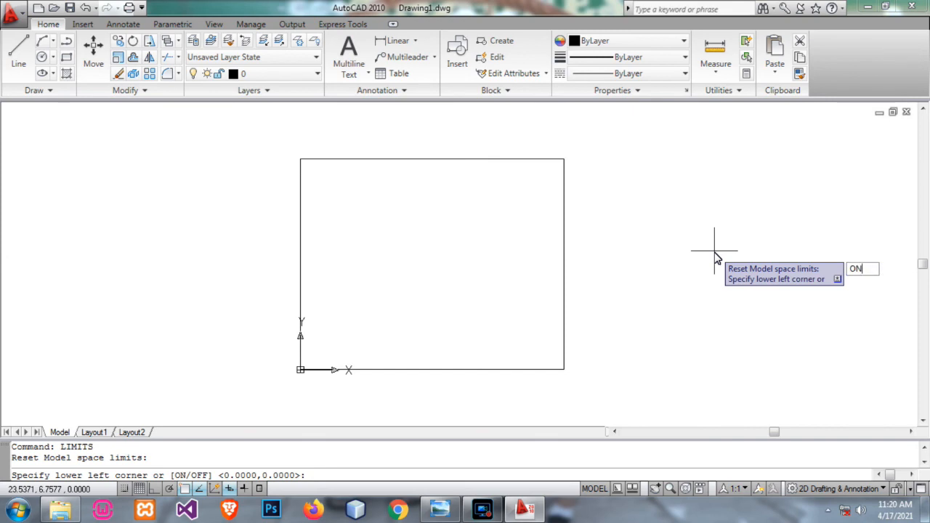
key("Return")
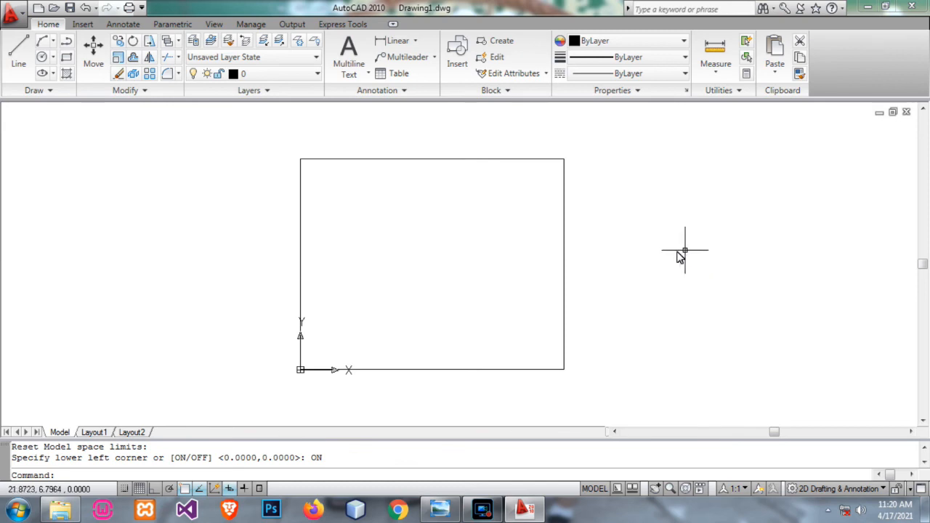
- Draw a vertical segment and a slanted segment inside the right half of the rectangle with the Line command
type("l")
key("Return")
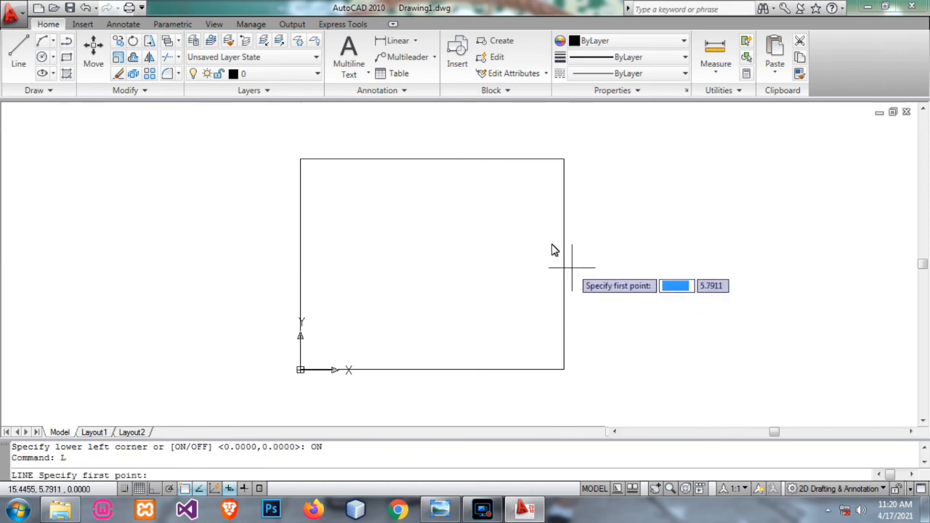
left_click(502, 216)
left_click(502, 288)
left_click(547, 226)
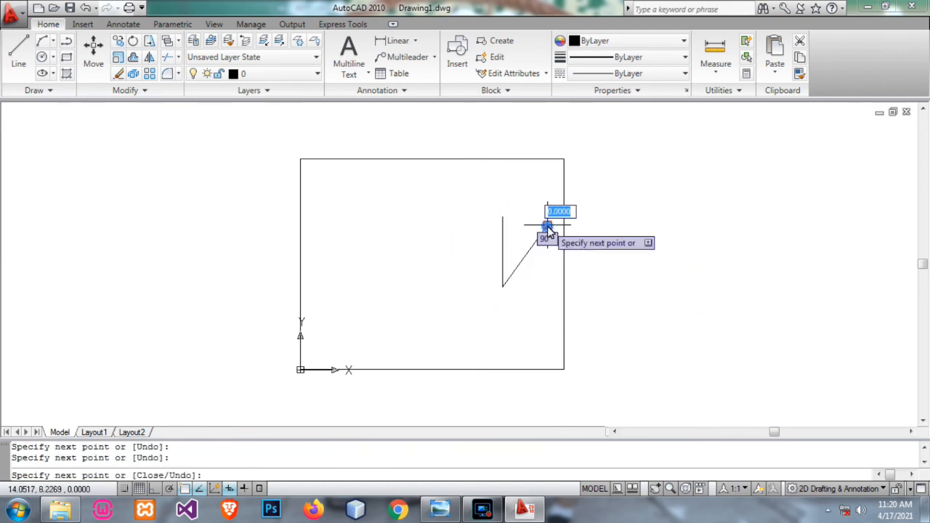
- Try to place the line's next point at various spots outside the rectangle on all sides
left_click(627, 259)
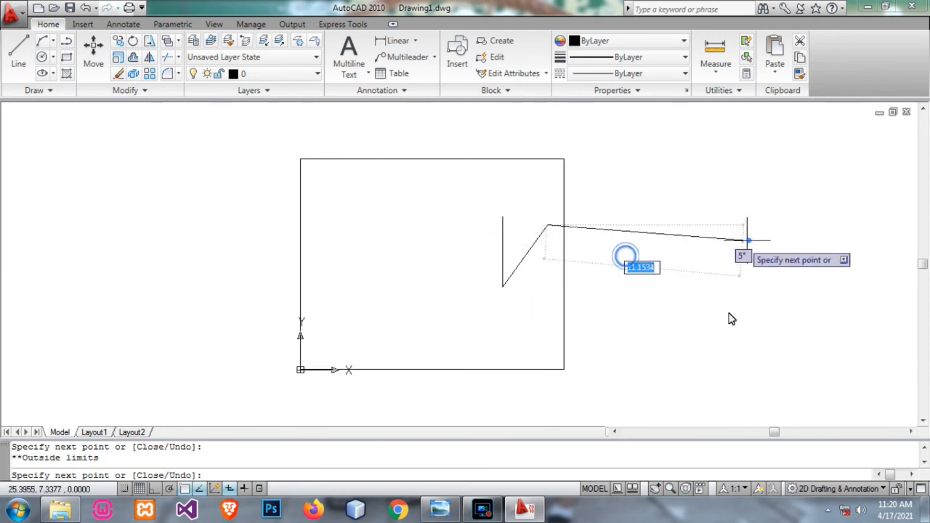
left_click(675, 199)
left_click(642, 291)
left_click(702, 307)
left_click(726, 197)
left_click(560, 138)
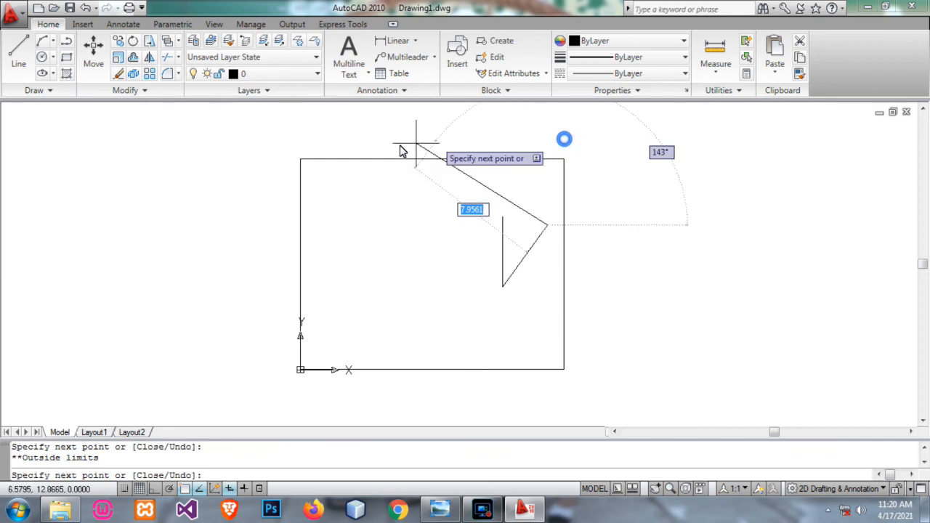
left_click(278, 138)
left_click(192, 188)
left_click(202, 268)
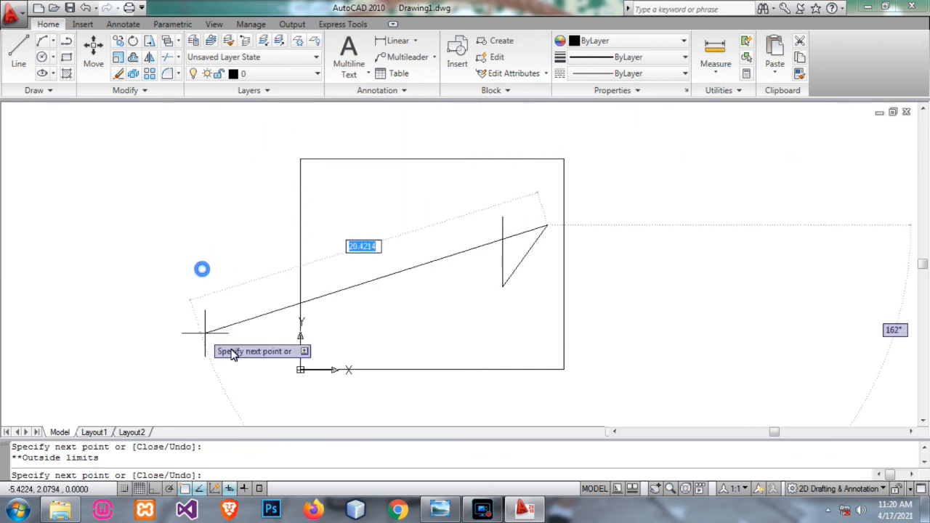
left_click(271, 390)
left_click(406, 398)
left_click(555, 379)
left_click(692, 257)
- Continue the line with nine freehand segments inside the rectangle, touching its upper-right corner before turning back inward
left_click(433, 183)
left_click(347, 238)
left_click(452, 284)
left_click(505, 336)
left_click(551, 318)
left_click(456, 248)
left_click(501, 178)
left_click(563, 159)
left_click(539, 200)
- Try to place further line points to the right, above and to the left of the rectangle, and end the Line command
left_click(640, 188)
left_click(651, 318)
left_click(575, 147)
left_click(294, 126)
left_click(191, 182)
left_click(188, 271)
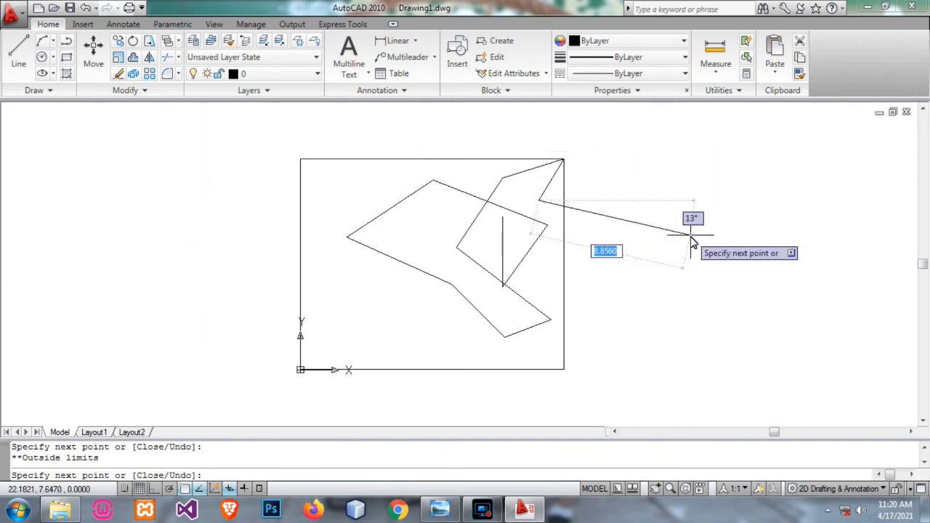
key("Escape")
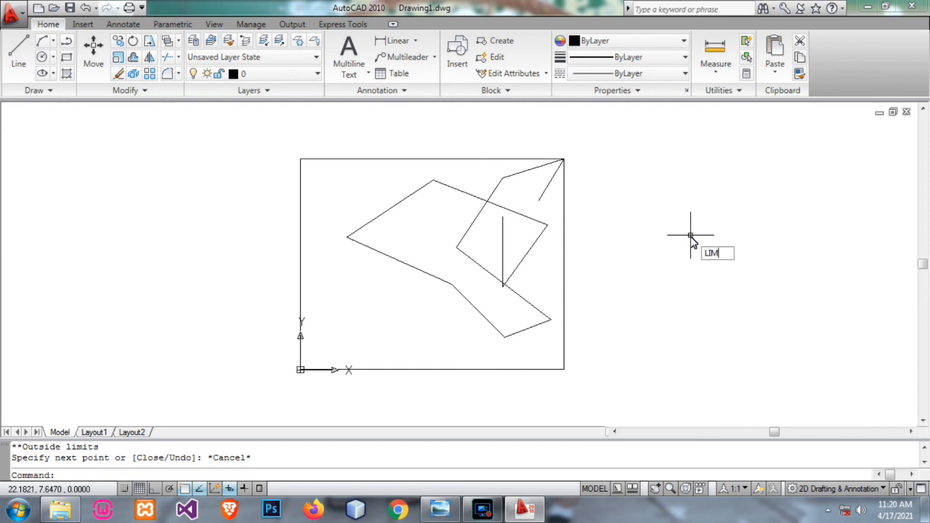
- Turn limits checking OFF for model space with the LIMITS command
type("LIMITS")
key("Return")
type("0")
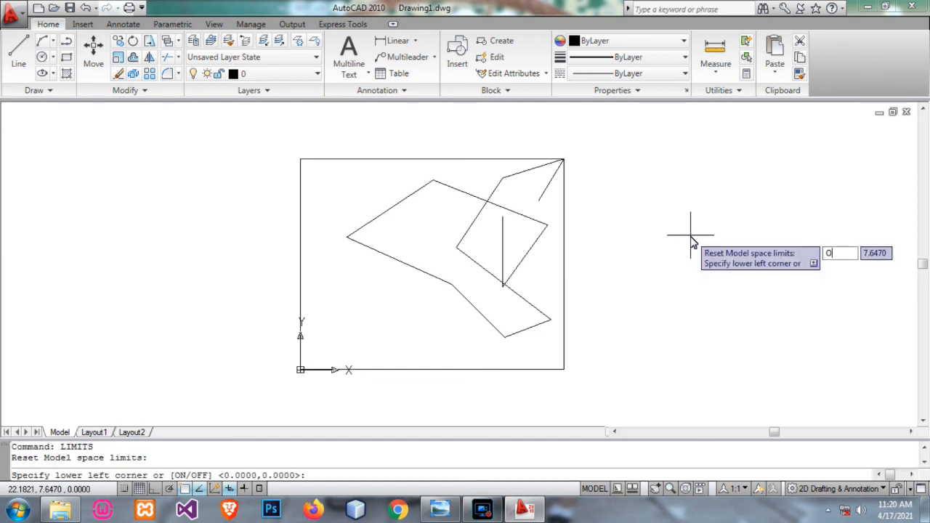
type("FF")
key("Return")
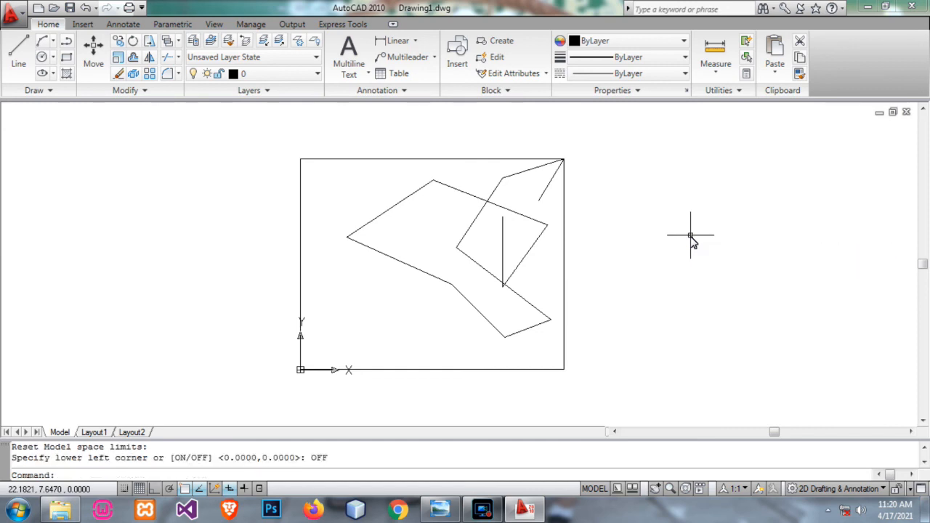
- Draw a line from inside the rectangle across its right edge and continue it with a chain of freehand segments outside the limits
type("L")
key("Return")
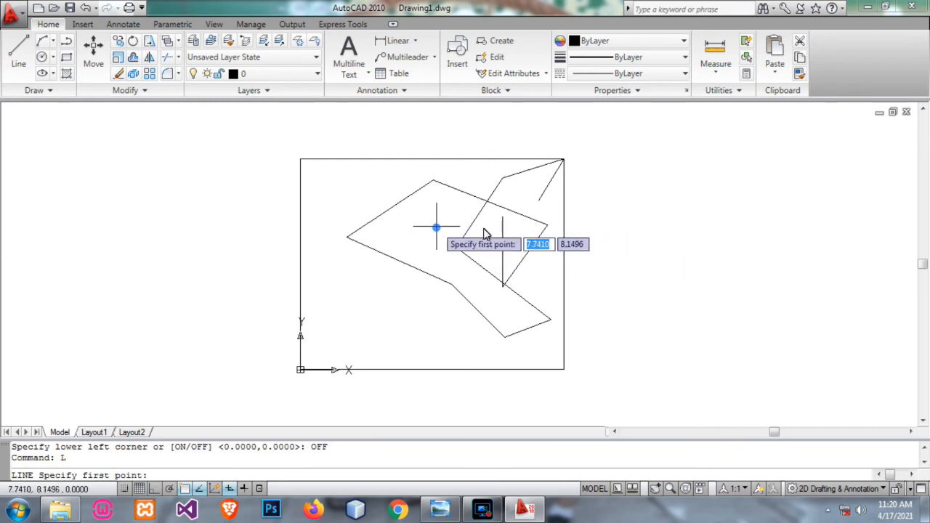
left_click(436, 226)
left_click(755, 227)
left_click(684, 309)
left_click(652, 254)
left_click(678, 184)
left_click(809, 211)
left_click(767, 303)
left_click(663, 326)
left_click(644, 155)
left_click(754, 155)
left_click(875, 217)
left_click(732, 340)
left_click(632, 251)
left_click(610, 167)
left_click(645, 127)
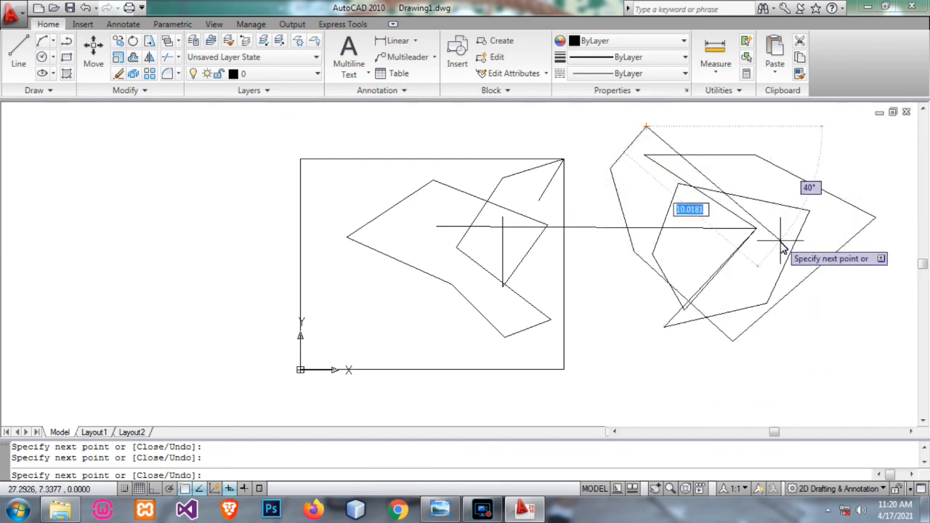
key("Escape")
- Erase all freehand test lines outside and inside the rectangle, keeping only the rectangular outline
left_click(847, 359)
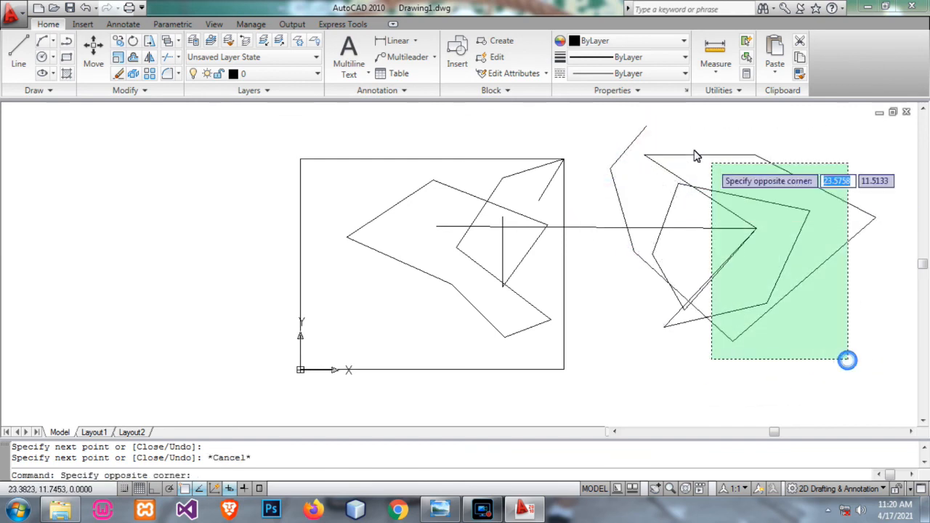
left_click(615, 124)
key("Delete")
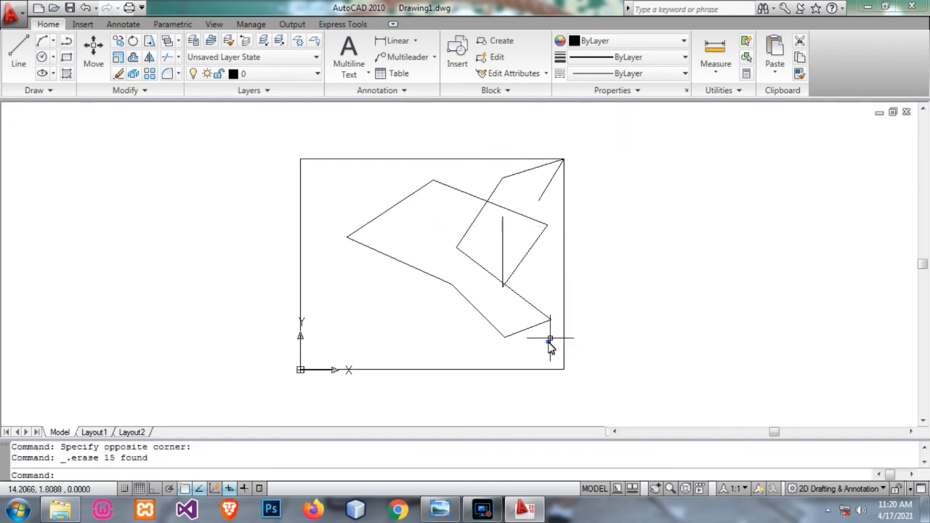
left_click(549, 342)
left_click(433, 178)
key("Delete")
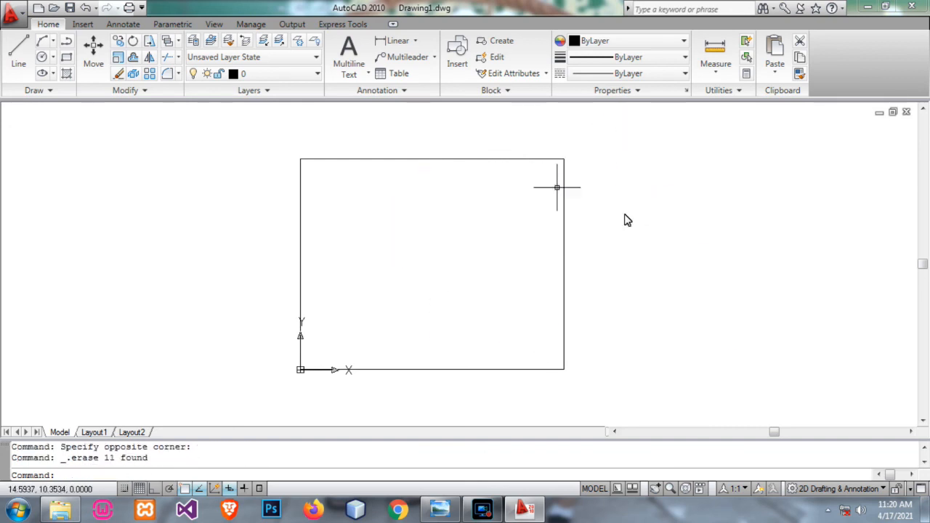